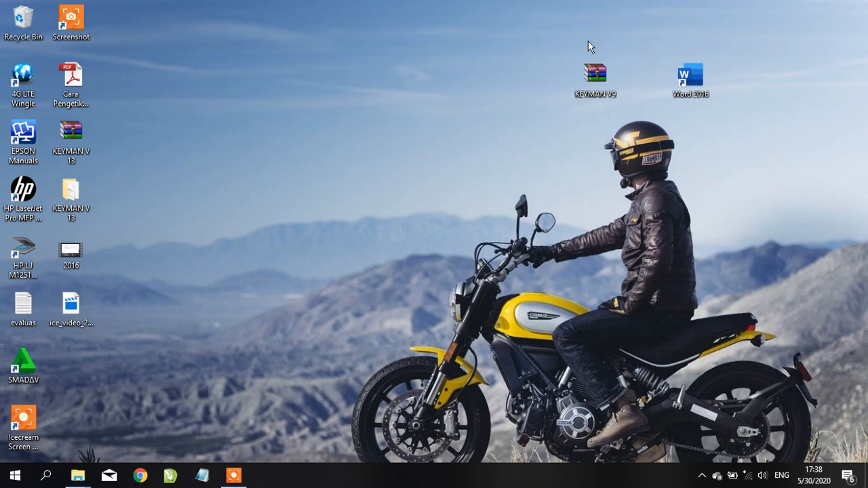
- Extract the KEYMAN V9 archive into its own folder and place that folder beside the archive on the desktop
right_click(604, 79)
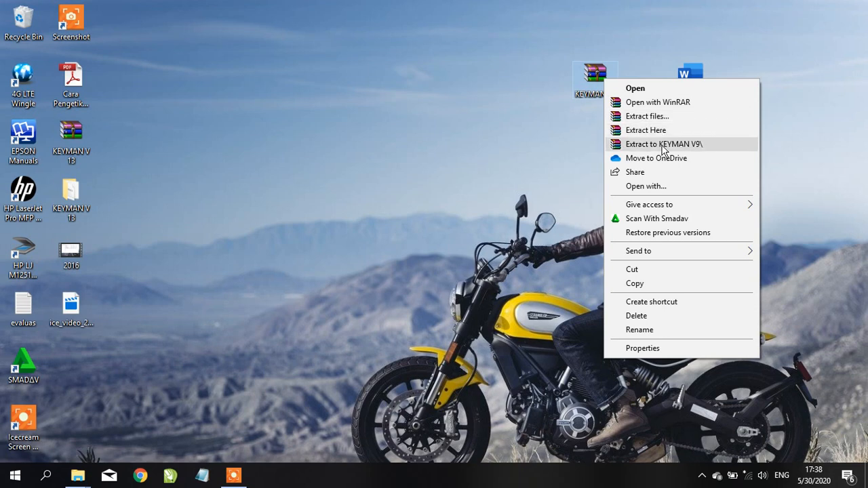
left_click(661, 145)
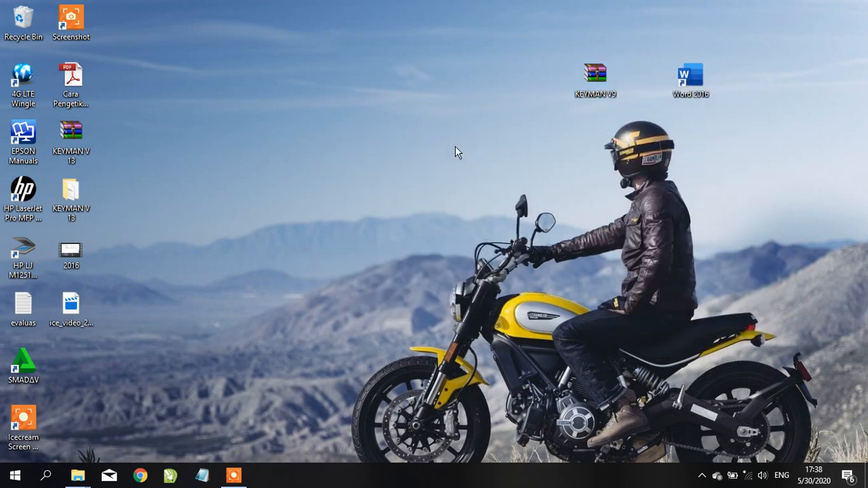
left_click_drag(71, 362, 527, 75)
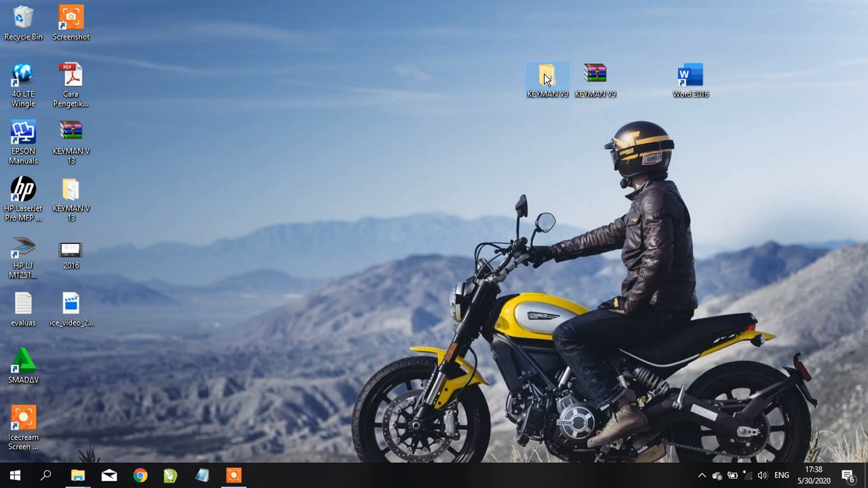
- Open the "Install Bali Simbar Dwijendra di Windows 8, 8.1, dan 10" folder inside the extracted KEYMAN V9 folder
double_click(544, 80)
left_click(355, 148)
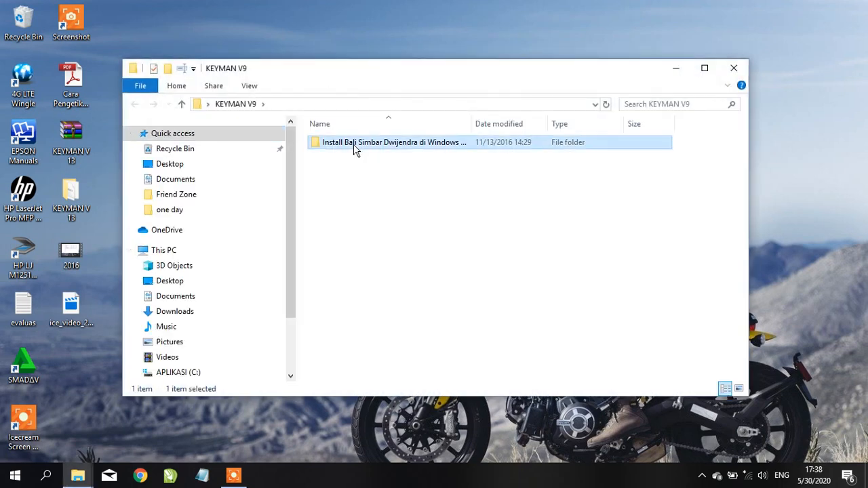
double_click(354, 148)
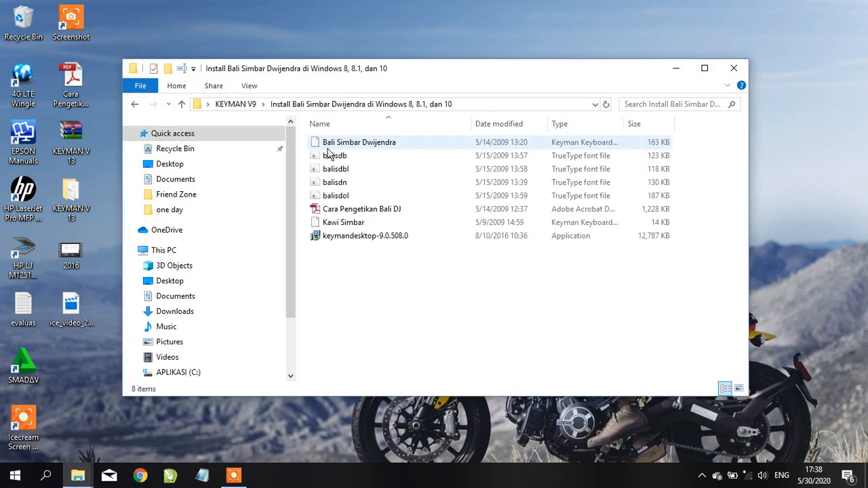
- Install Keyman Desktop 9.0 from keymandesktop-9.0.508.0, agreeing to the license terms, and exit its welcome window
left_click(369, 242)
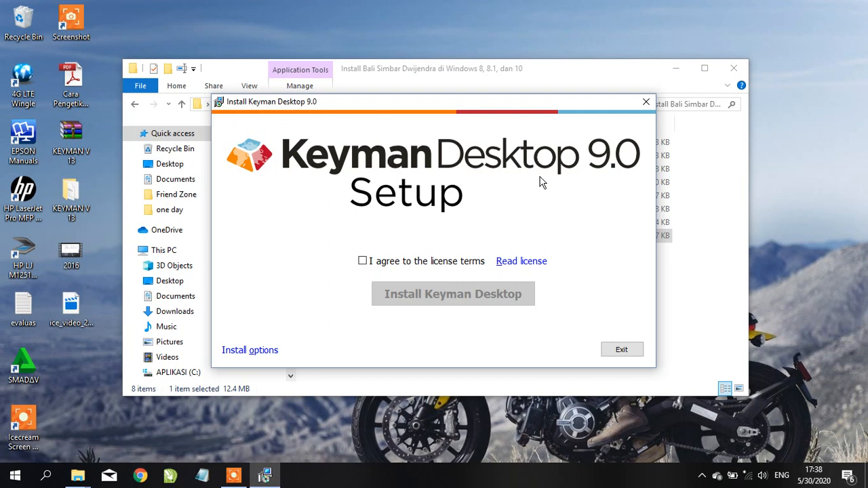
left_click(363, 263)
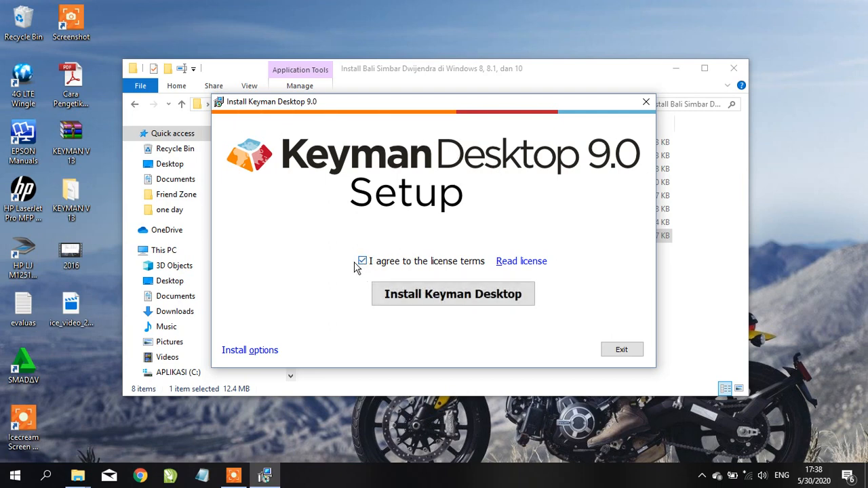
left_click(422, 298)
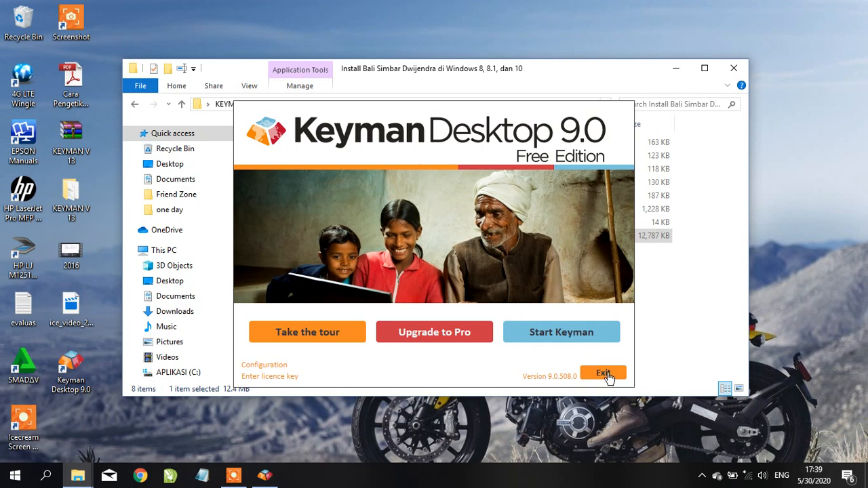
left_click(614, 375)
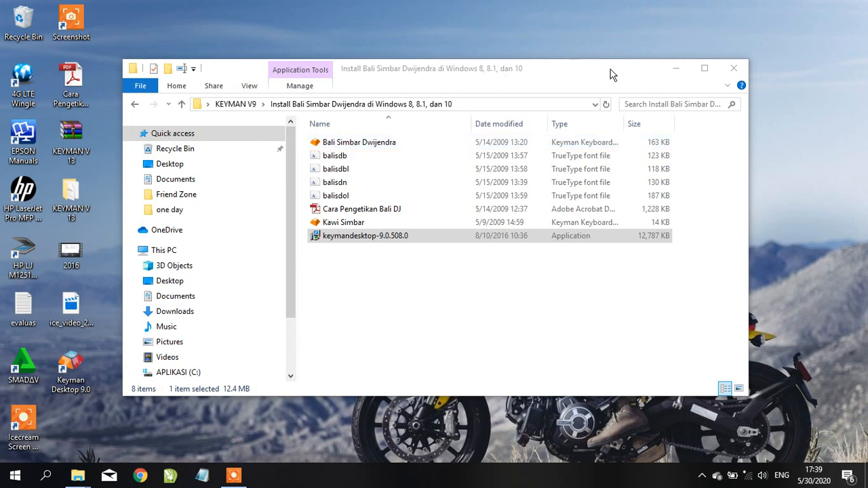
- Install the Bali Simbar Dwijendra keyboard from its Keyman file and close the folder window
left_click(332, 145)
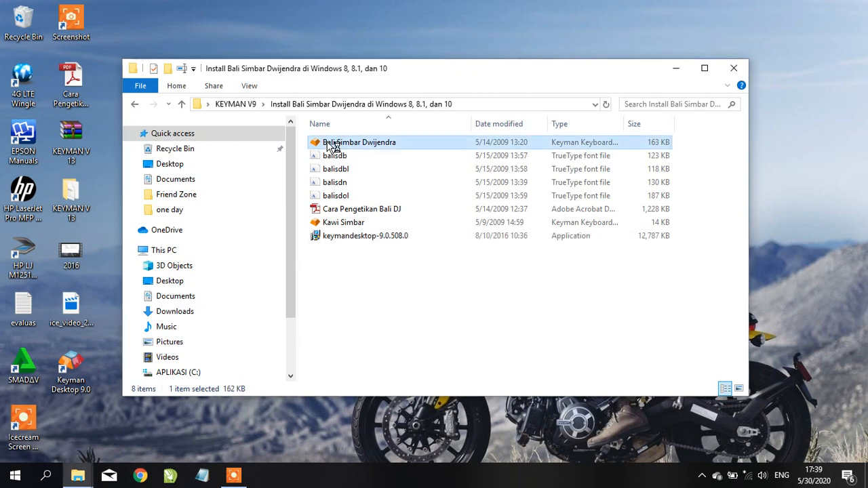
double_click(332, 146)
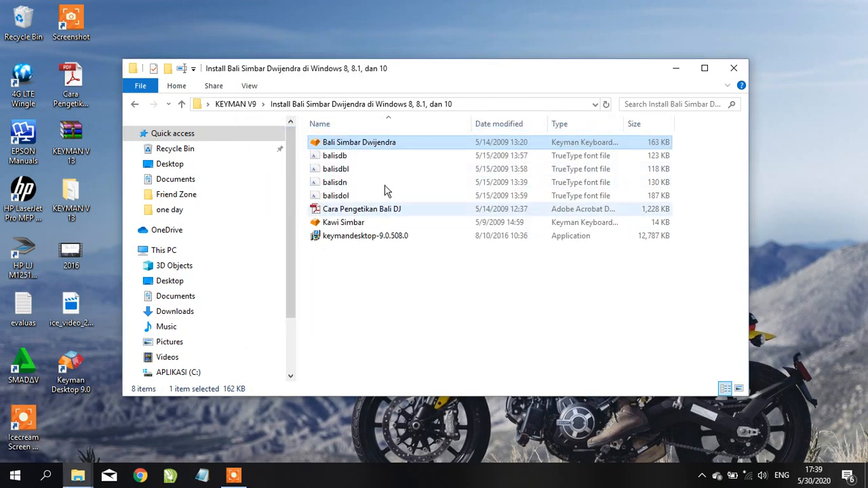
left_click(734, 70)
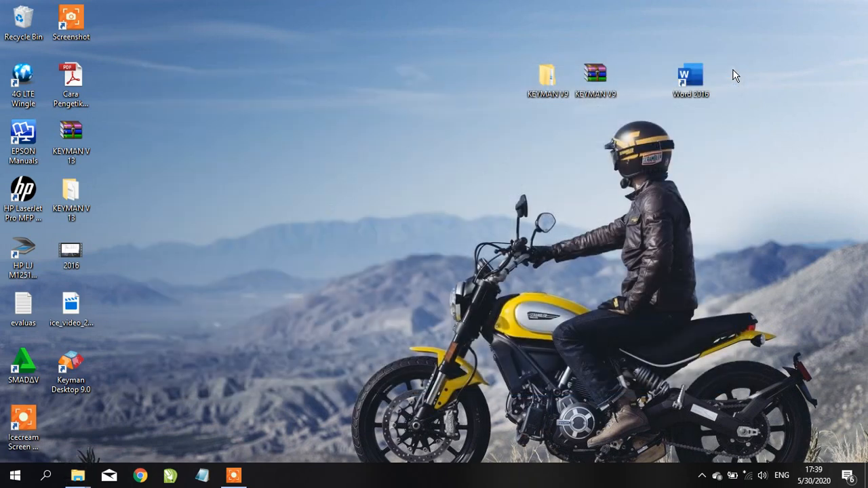
right_click(342, 145)
left_click(351, 196)
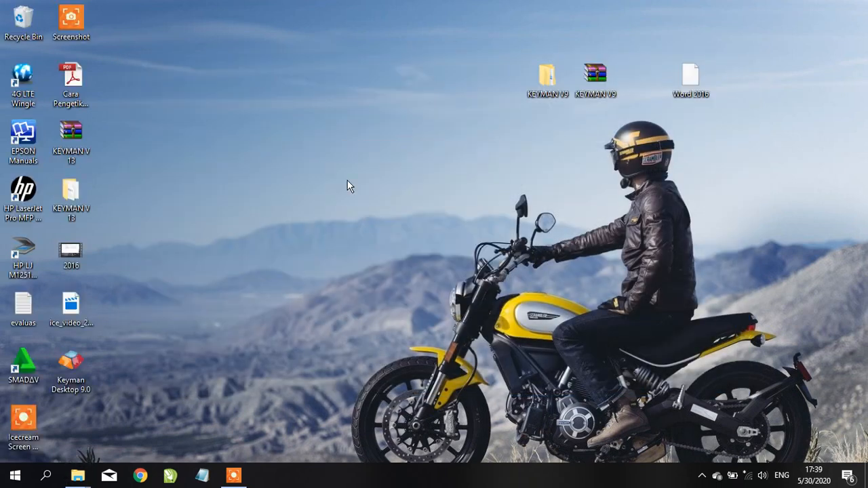
right_click(298, 133)
left_click(339, 189)
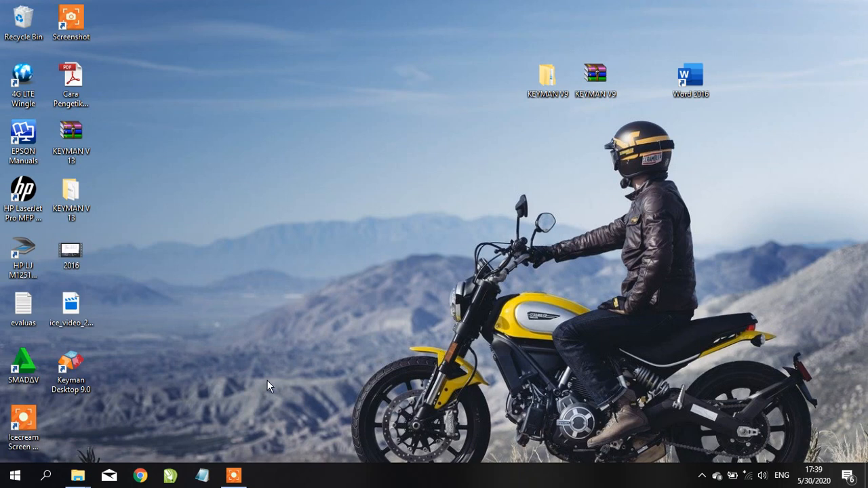
- Start Keyman Desktop 9.0 and switch the active keyboard to Bali Simbar Dwijendra
double_click(66, 375)
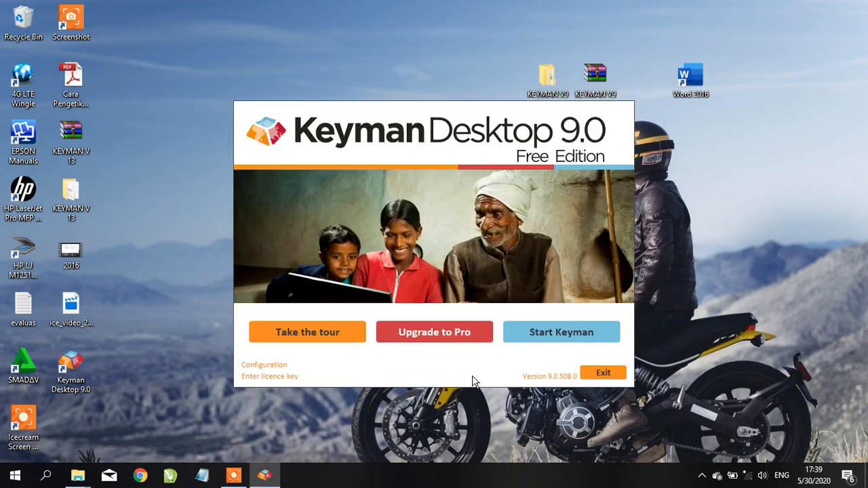
left_click(548, 339)
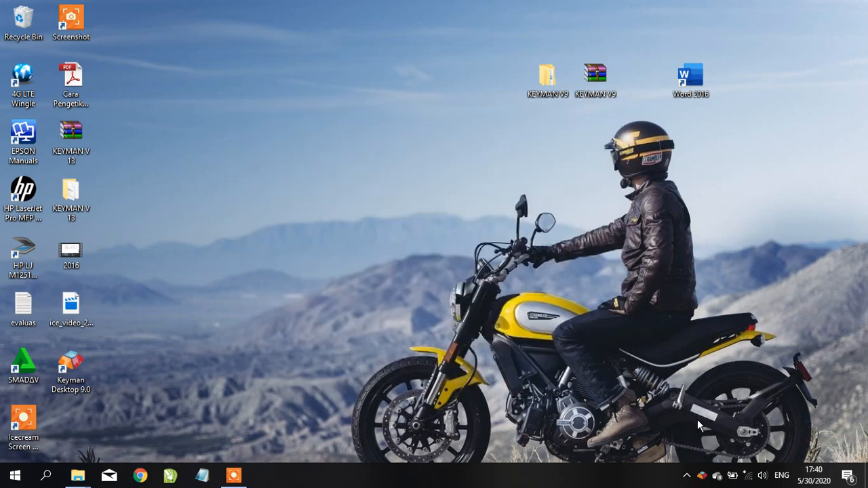
left_click(702, 476)
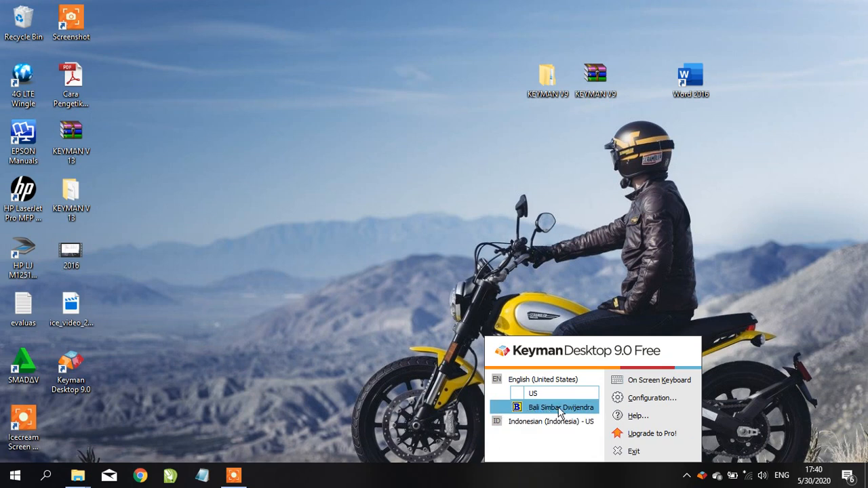
left_click(580, 409)
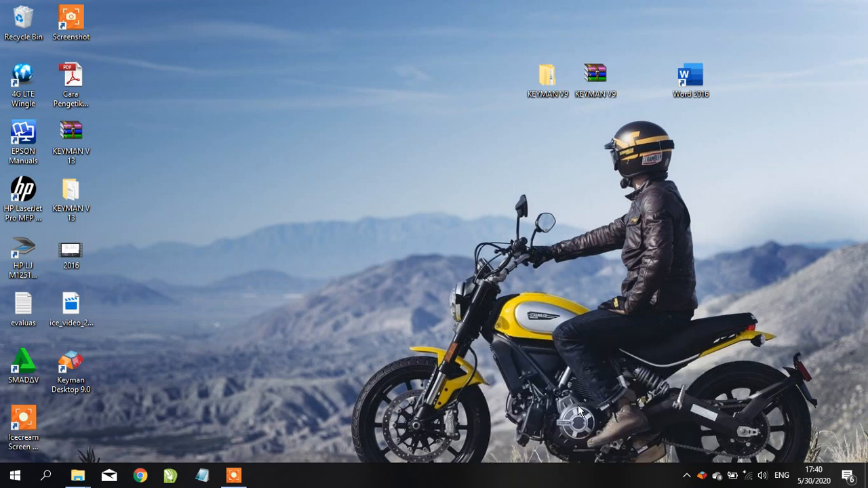
right_click(416, 223)
left_click(440, 279)
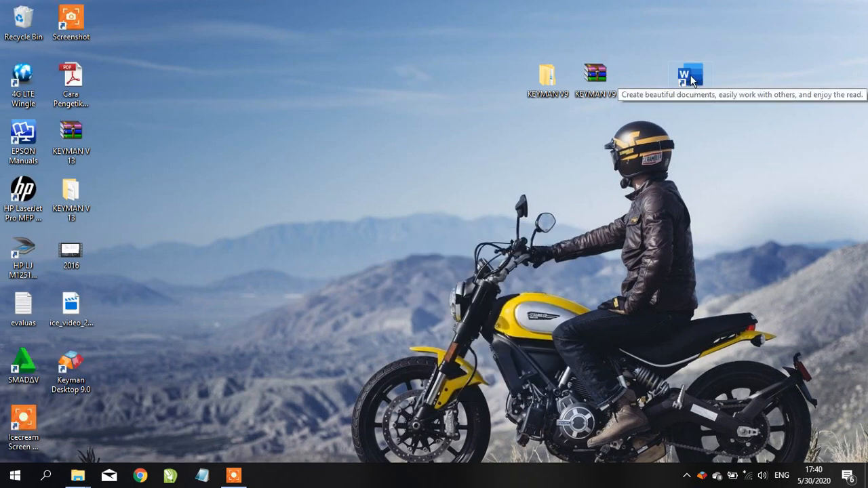
- Create a blank document in Word and set its font to Bali Simbar DJ at size 36
double_click(690, 80)
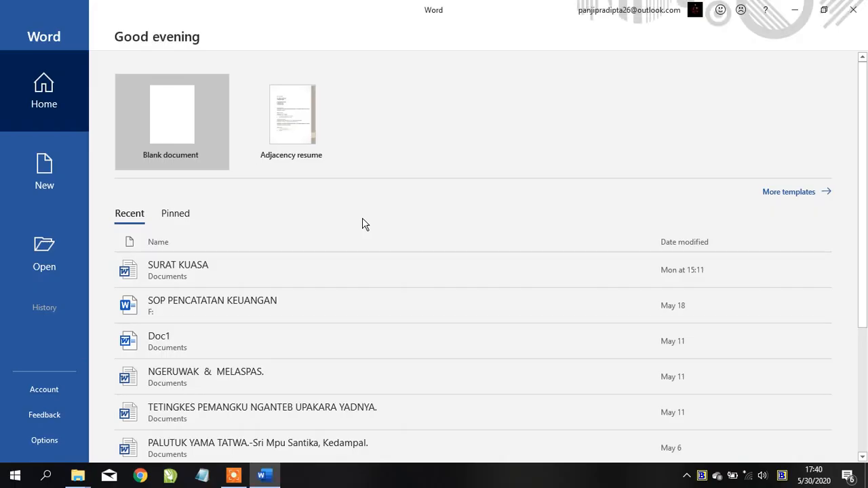
left_click(201, 140)
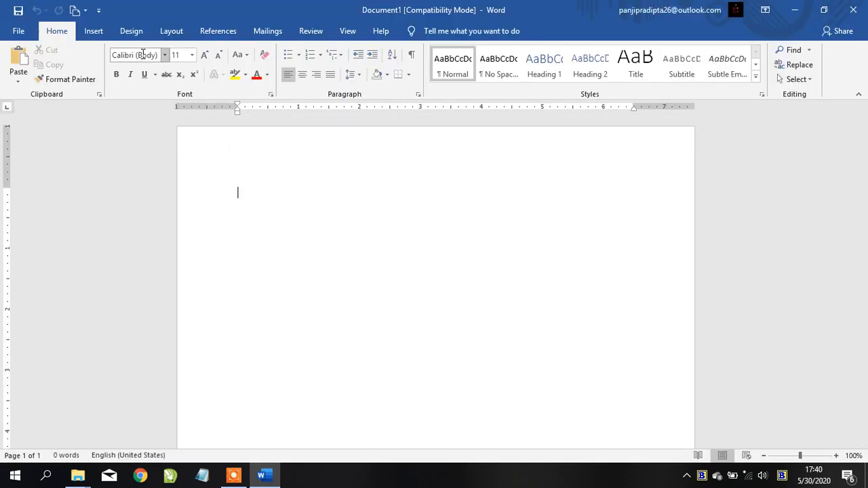
left_click(143, 55)
left_click(165, 56)
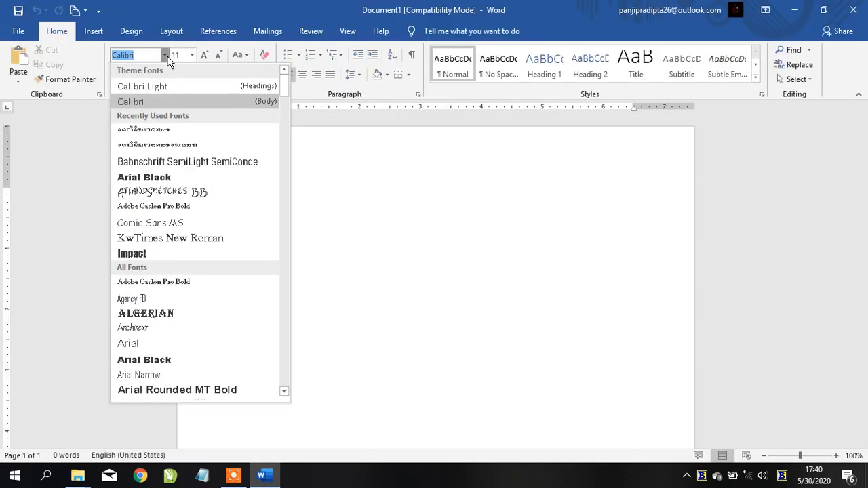
left_click(165, 130)
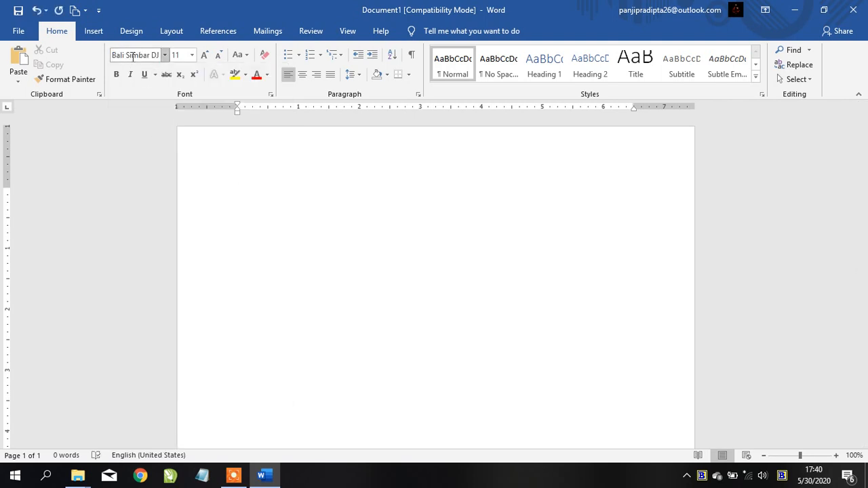
left_click(194, 55)
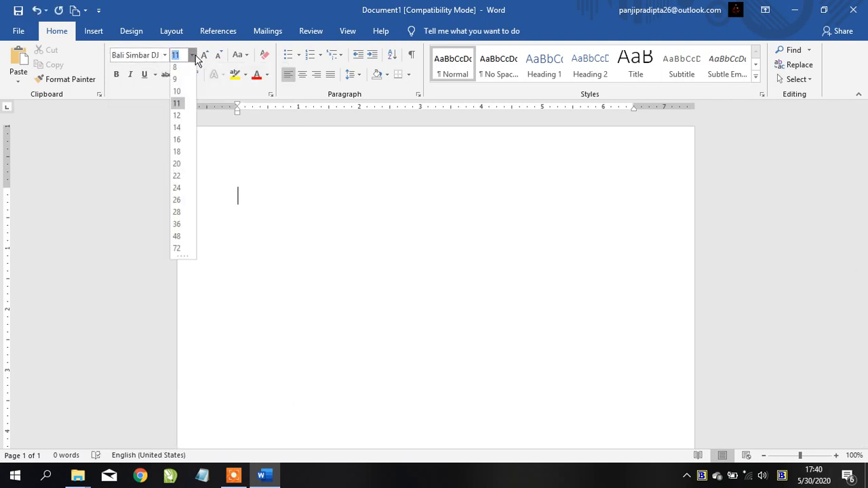
left_click(177, 226)
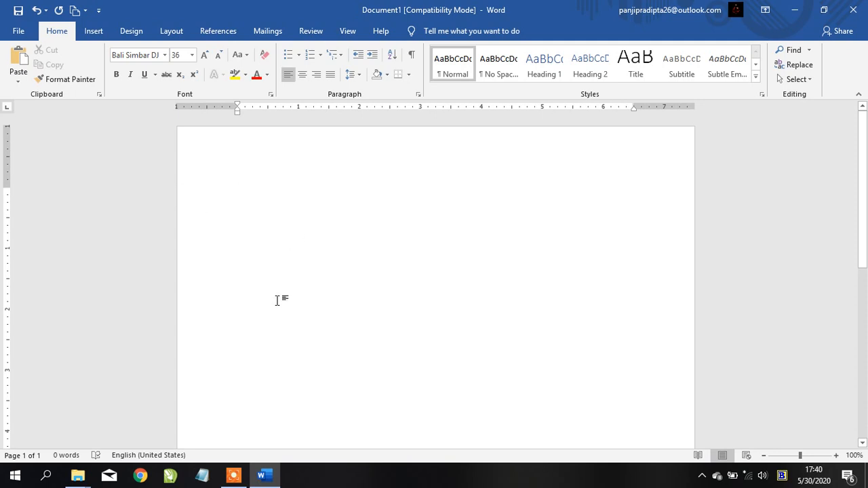
type("h?")
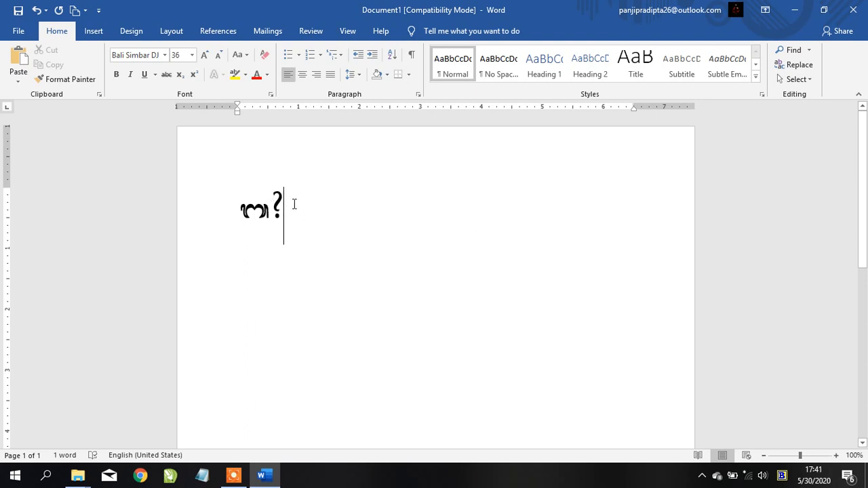
key("BackSpace")
key("BackSpace")
key("BackSpace")
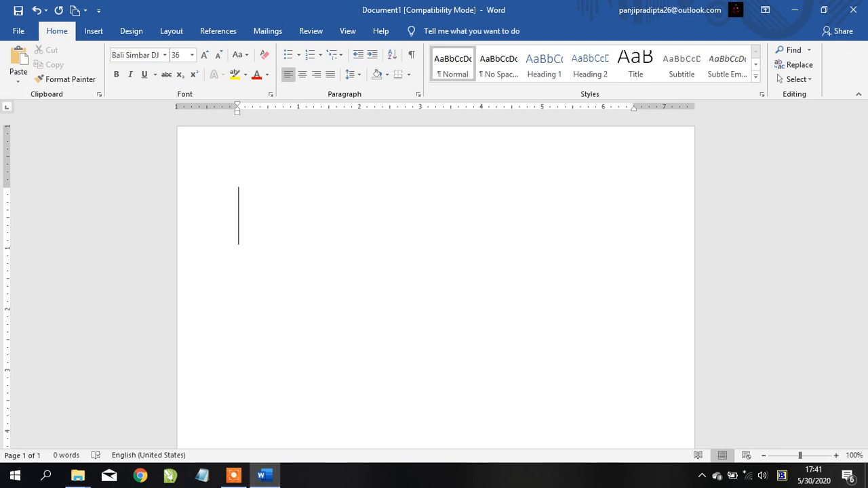
- Write a short line of Balinese script at the start of the document, ending with the double-stroke punctuation mark
type("belajar")
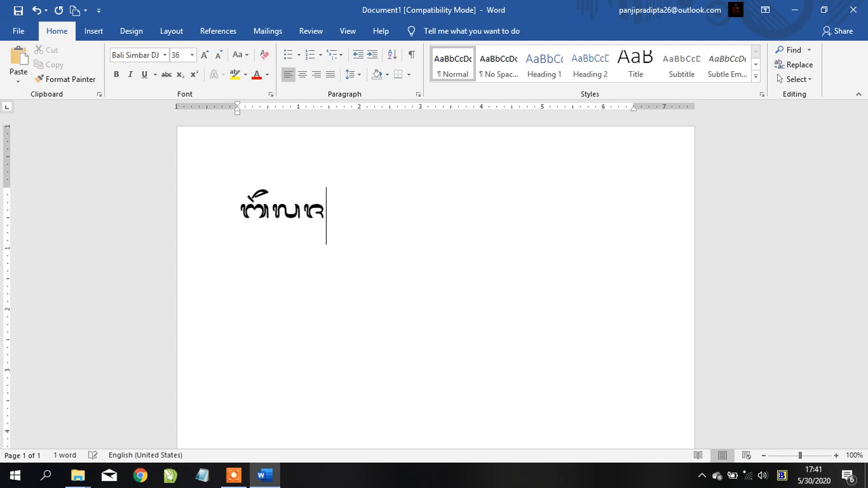
key("BackSpace")
key("BackSpace")
type("jara?")
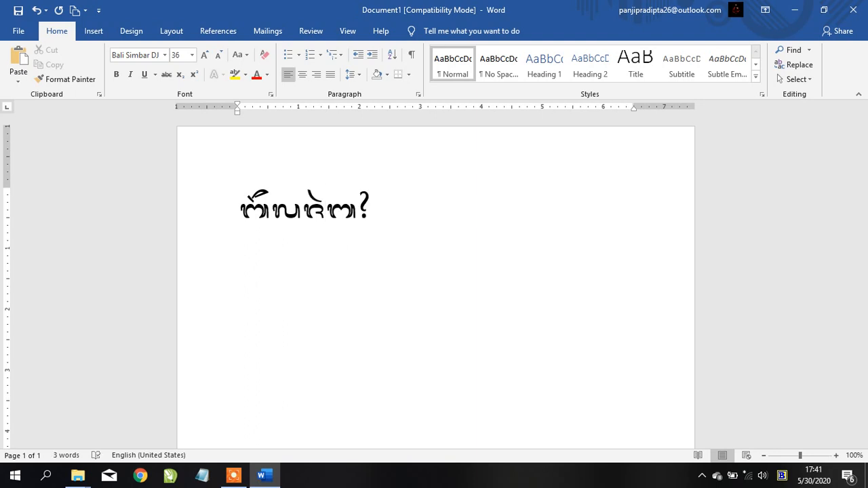
key("BackSpace")
type("m")
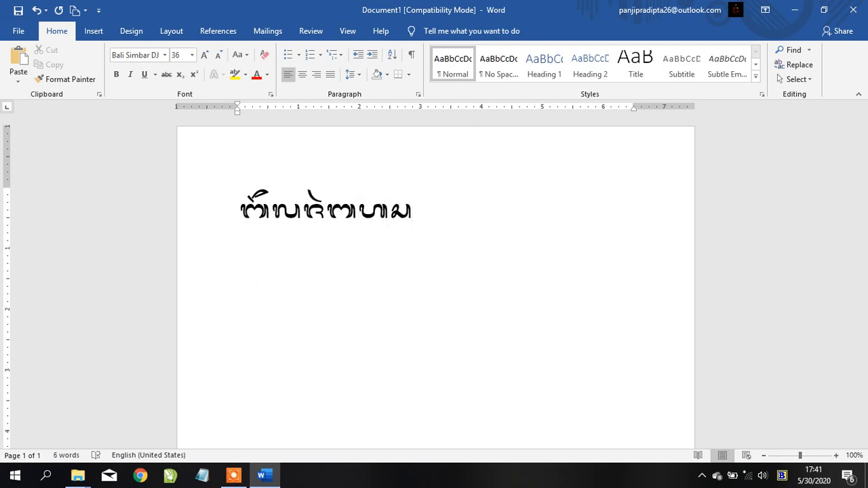
type("ku?")
key("BackSpace")
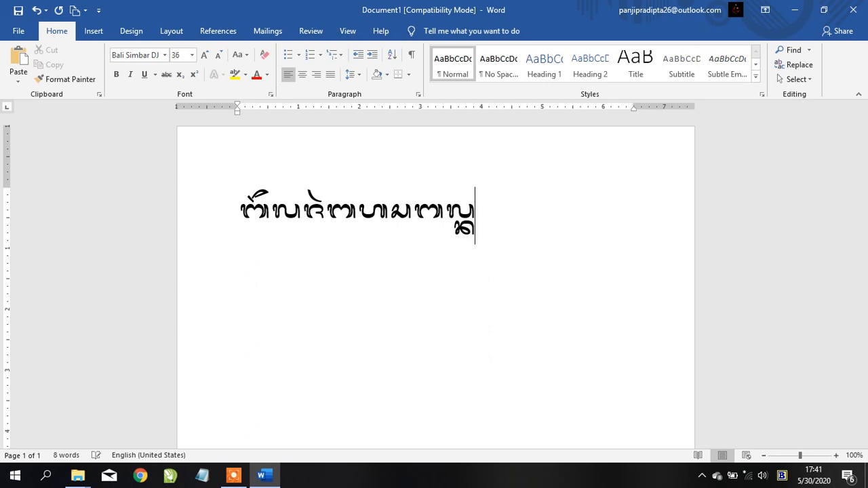
key("BackSpace")
type("li")
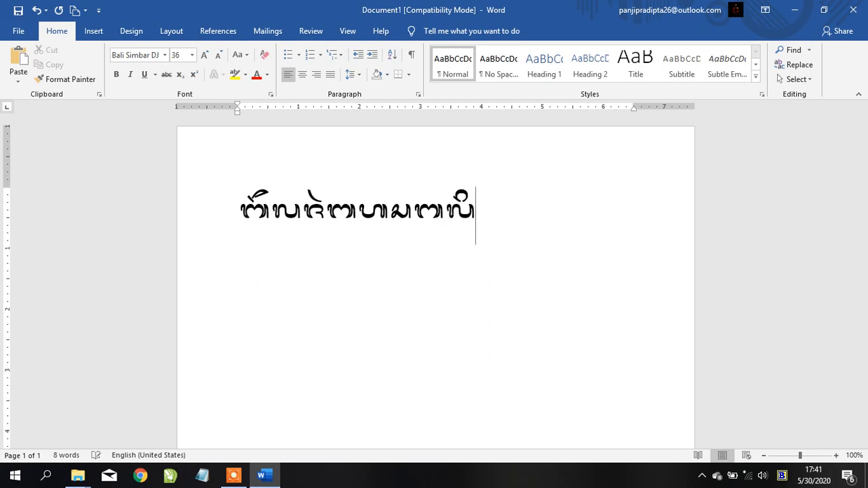
type(".")
- Centre the whole line of Balinese script, undoing any accidental move of the text
left_click_drag(236, 203, 499, 199)
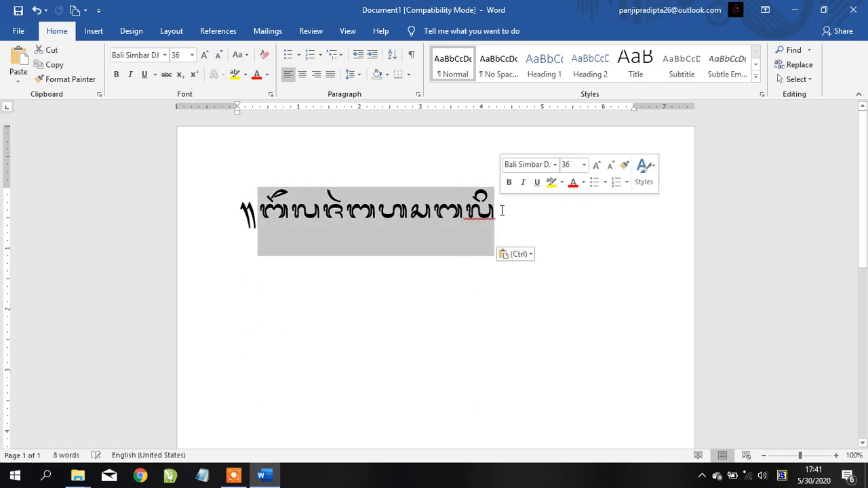
key("ctrl+z")
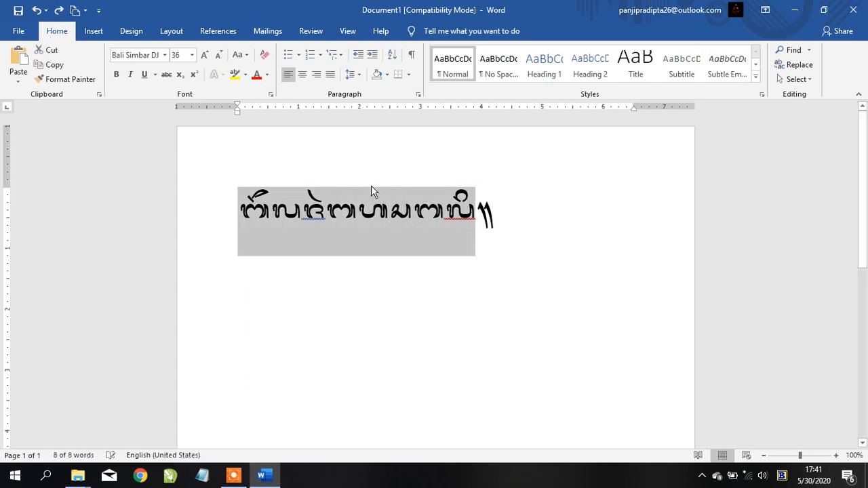
left_click(371, 186)
left_click(216, 209)
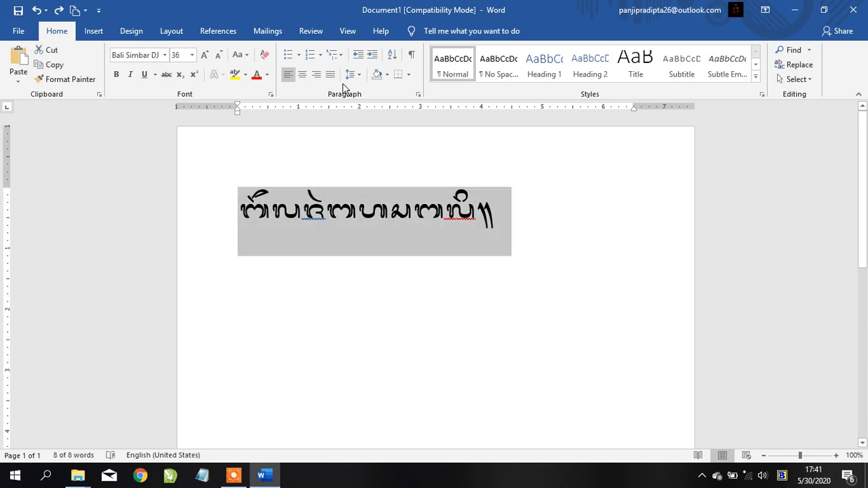
left_click(300, 75)
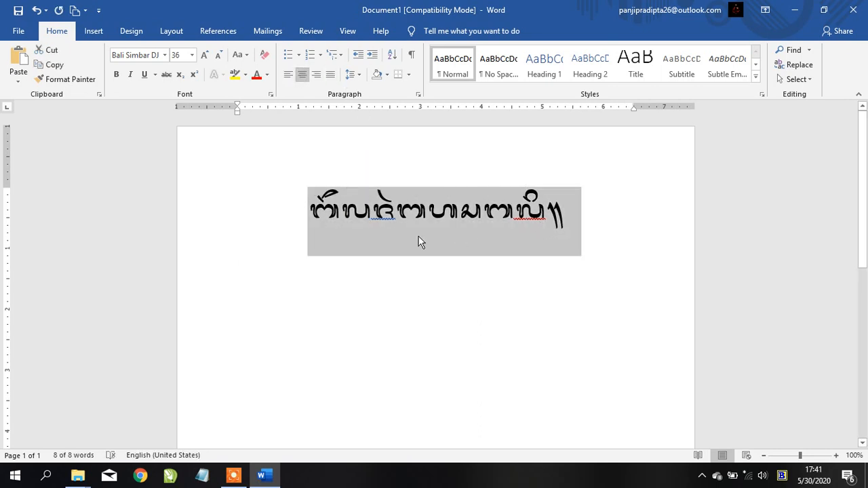
left_click(577, 225)
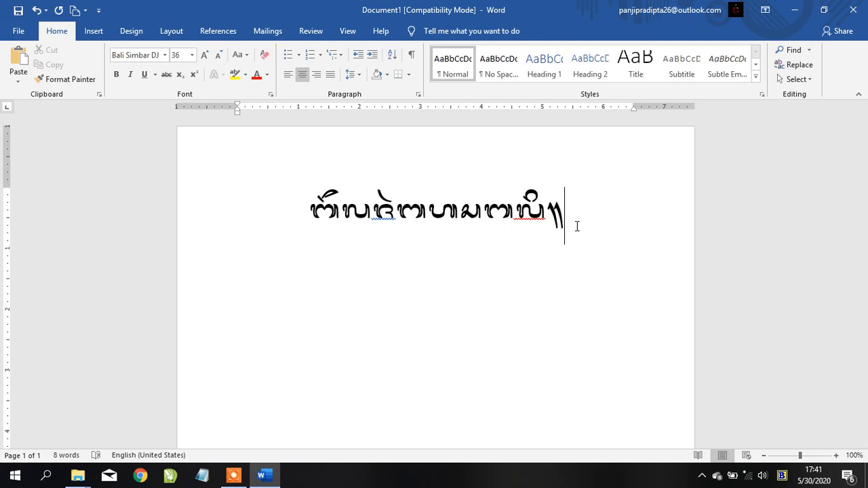
- Start a new line below the centred text and try the glyph for capital A, erasing it again
key("Return")
type("A")
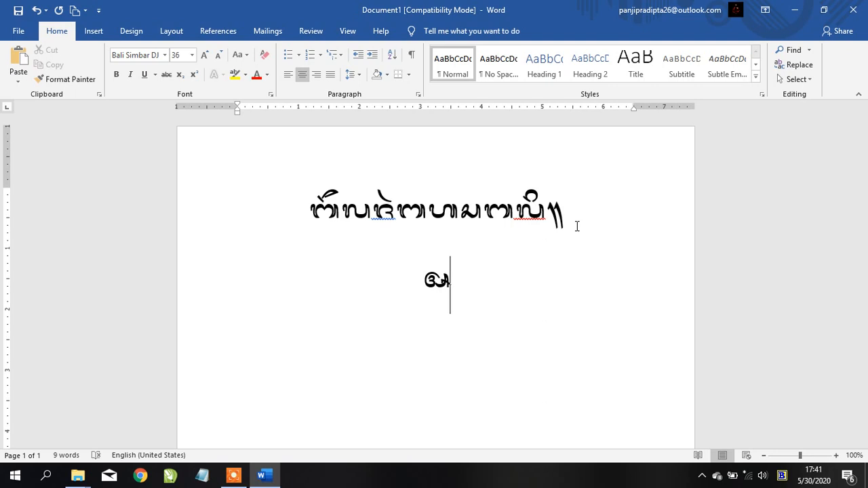
key("BackSpace")
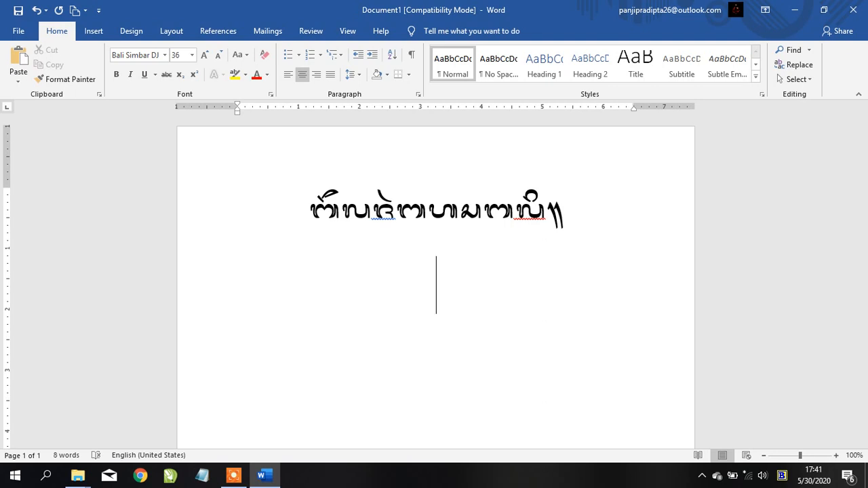